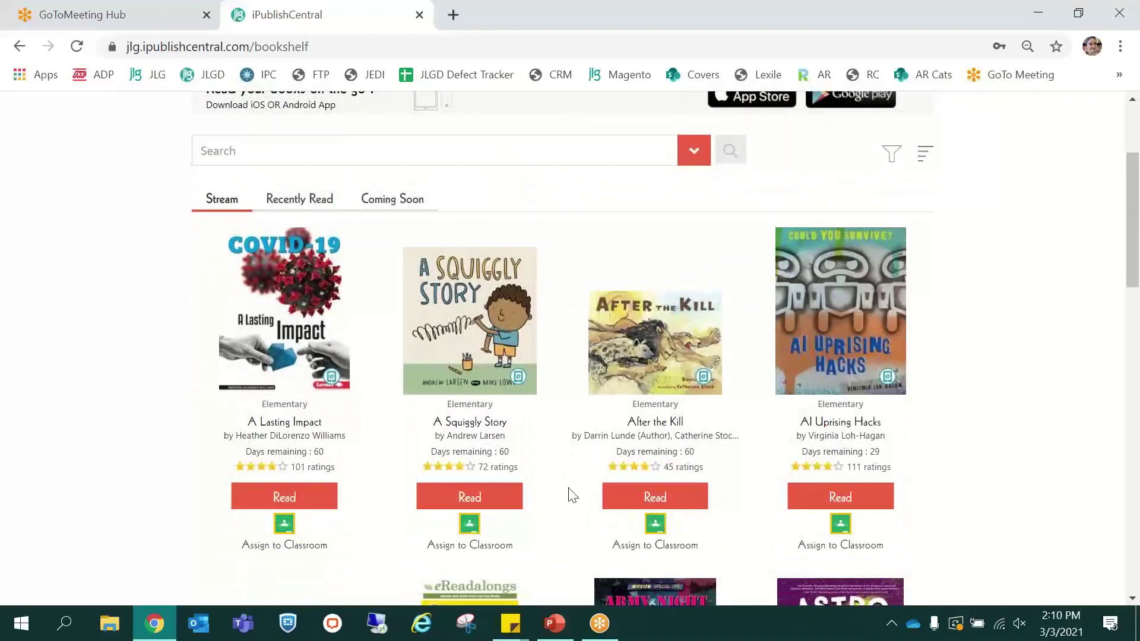
# Look over the Stream titles on the bookshelf and the Assign to Classroom option beneath them
pyautogui.scroll(3, 570, 494)
pyautogui.scroll(-3, 552, 502)
pyautogui.moveTo(435, 543); pyautogui.dragTo(529, 549)
pyautogui.click(530, 550)
pyautogui.scroll(3, 531, 550)
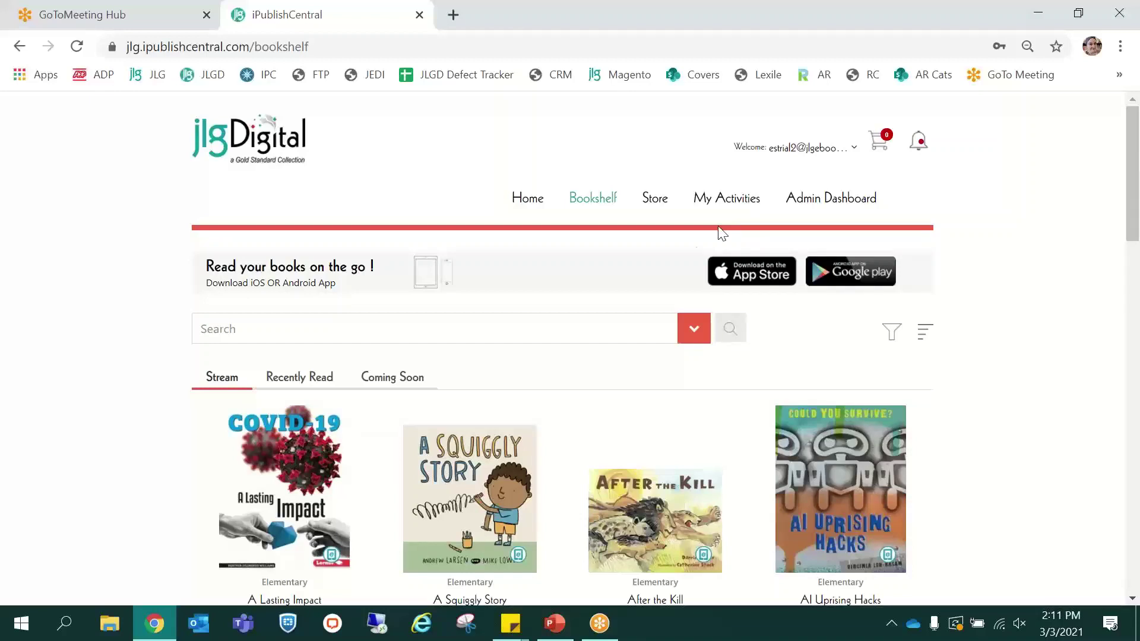
# Open the Admin Dashboard and examine the Bookshelf Access URL and its shortcut instructions under Edit Institution
pyautogui.click(861, 205)
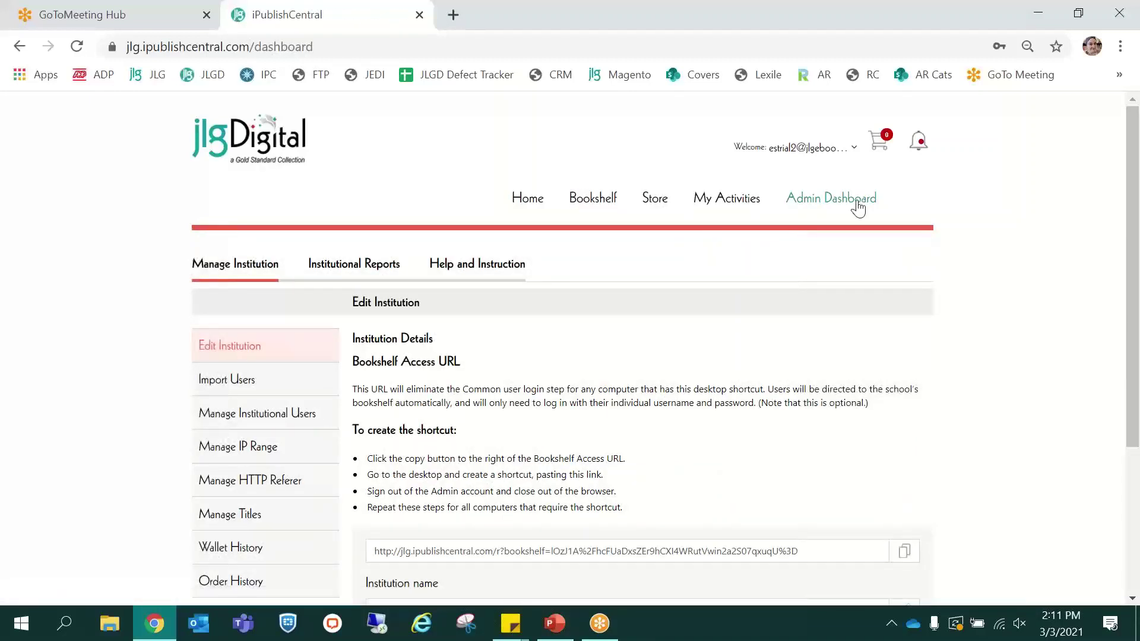
pyautogui.scroll(-2, 870, 225)
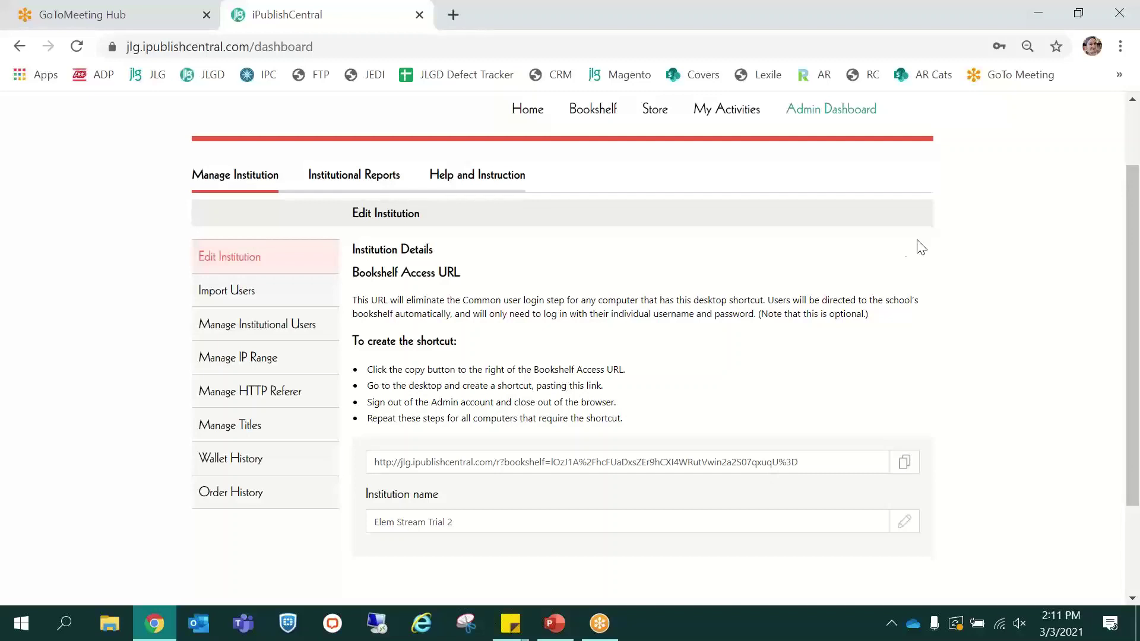
pyautogui.moveTo(1131, 257); pyautogui.dragTo(1135, 299)
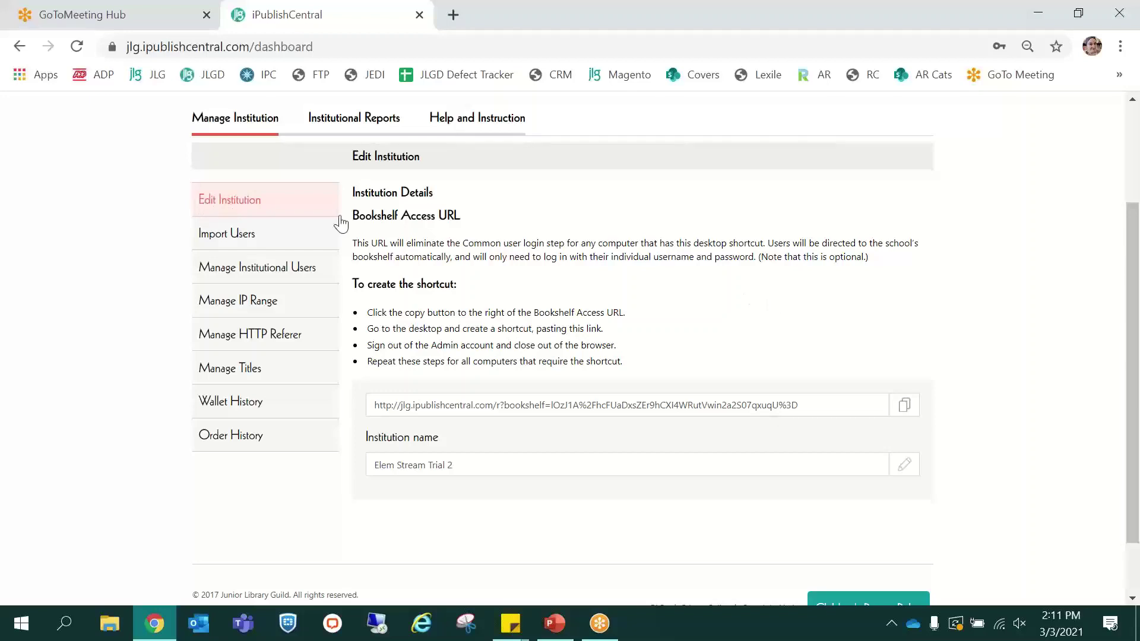
pyautogui.moveTo(825, 404); pyautogui.dragTo(376, 405)
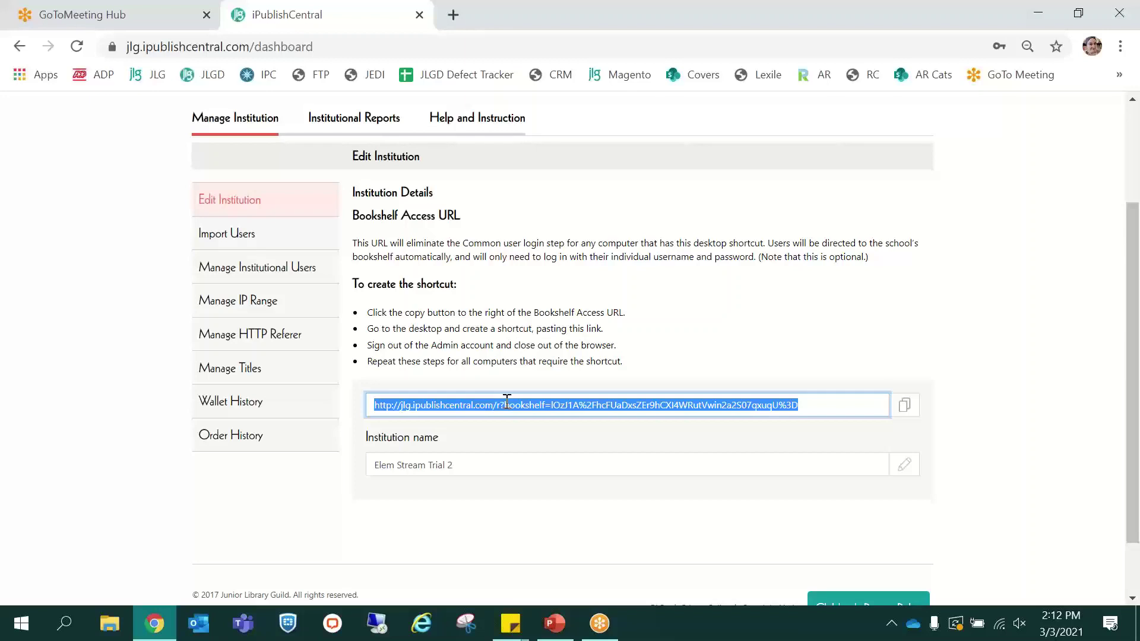
pyautogui.click(707, 223)
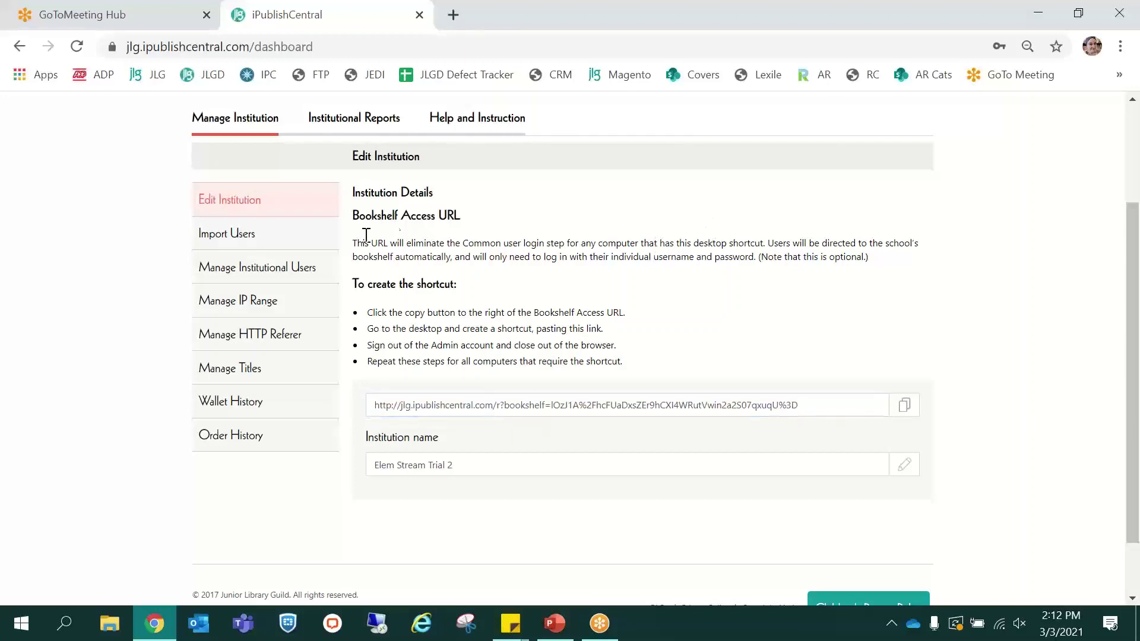
# Review the Import Users instructions for the CSV, Google Sheet and Gsuite methods, ending on the CSV method
pyautogui.click(316, 239)
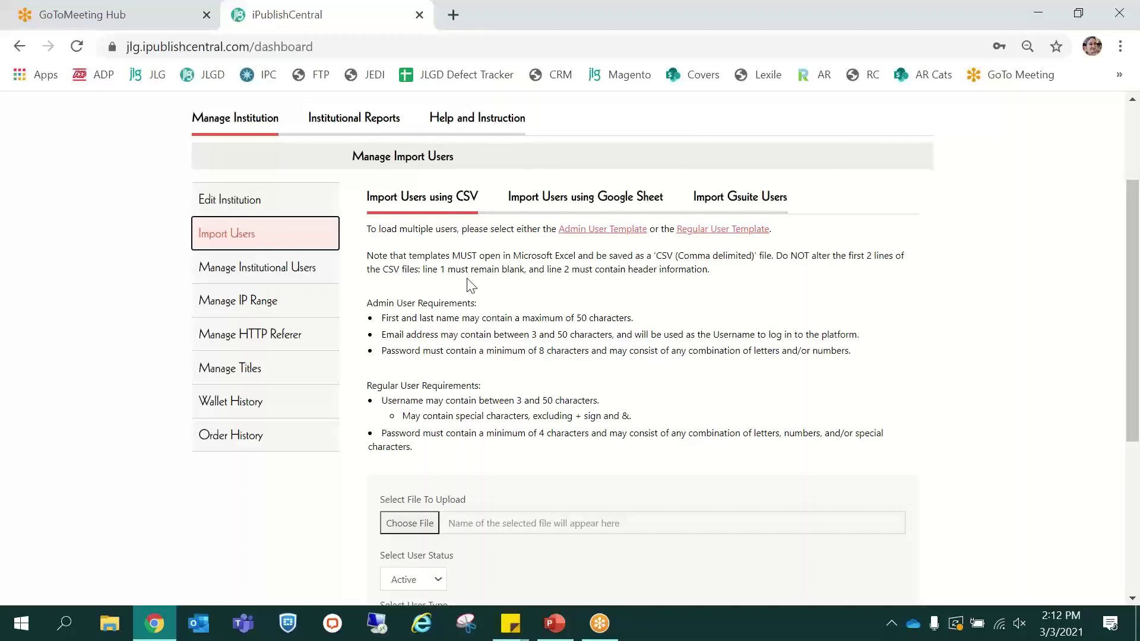
pyautogui.click(498, 289)
pyautogui.click(585, 198)
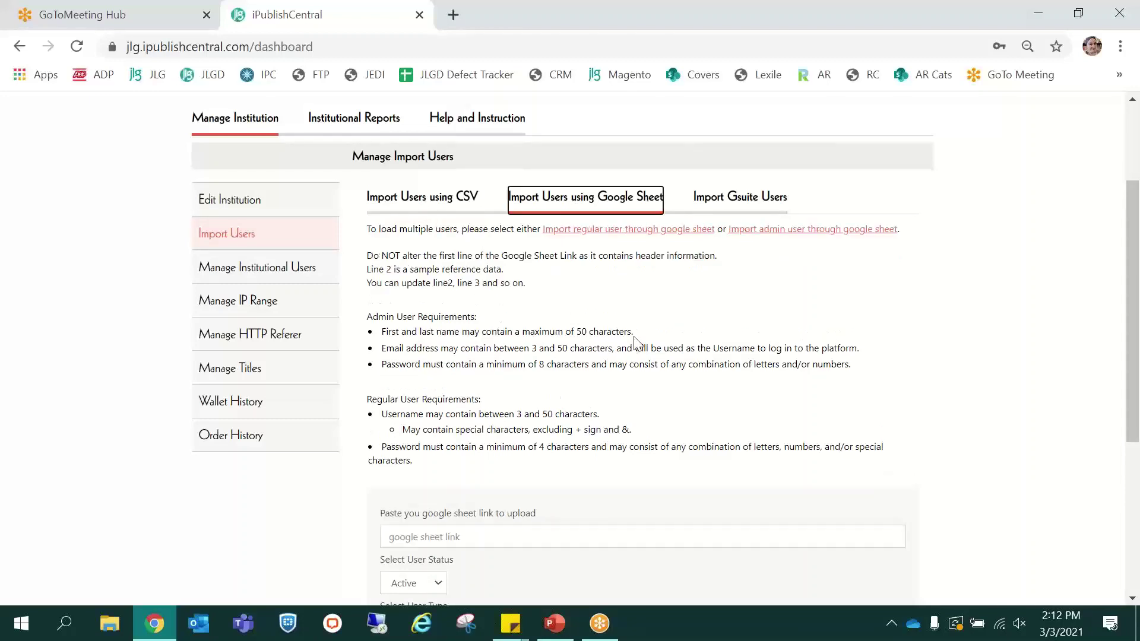
pyautogui.click(764, 202)
pyautogui.click(745, 338)
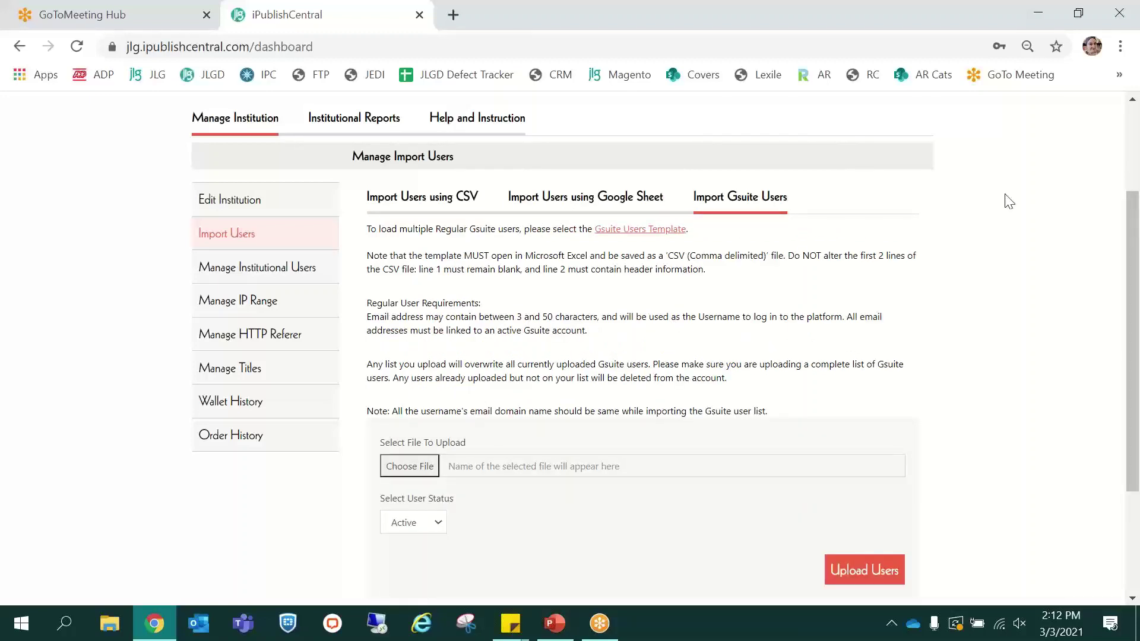
pyautogui.click(392, 203)
pyautogui.click(800, 384)
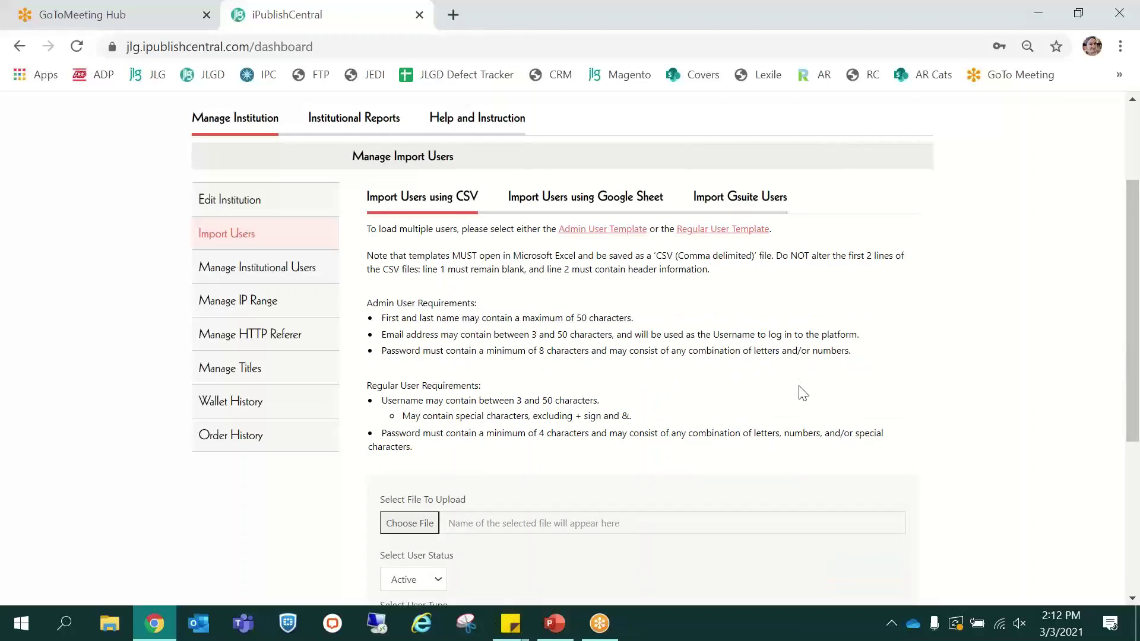
# Open Manage Institutional Users and examine the account requirements and the user list, including the Common user's row
pyautogui.click(320, 276)
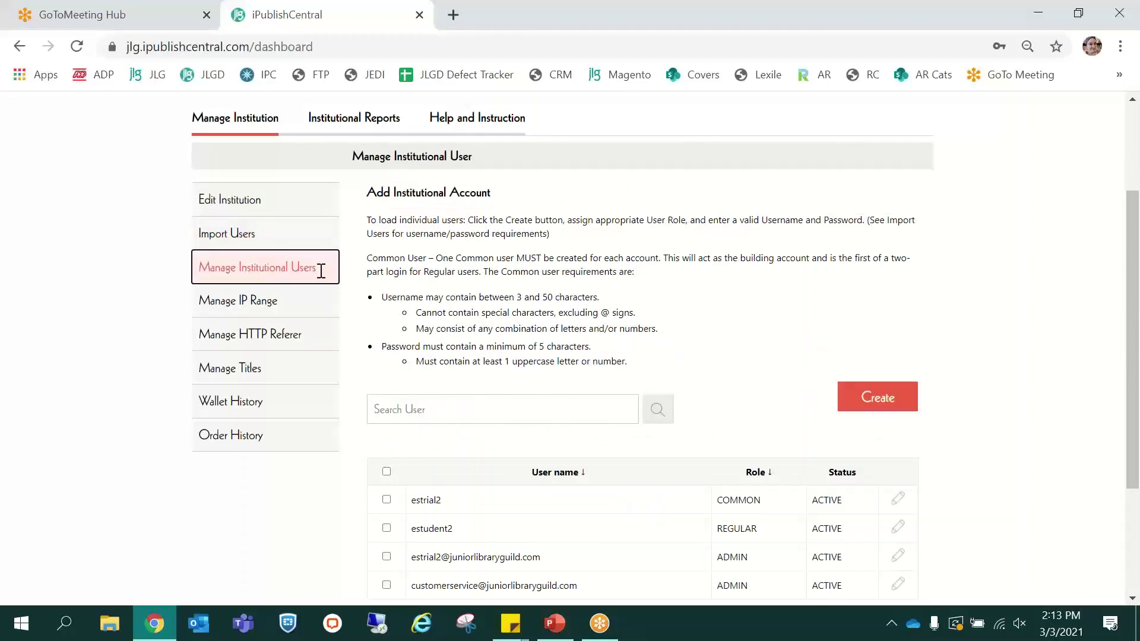
pyautogui.scroll(-2, 728, 255)
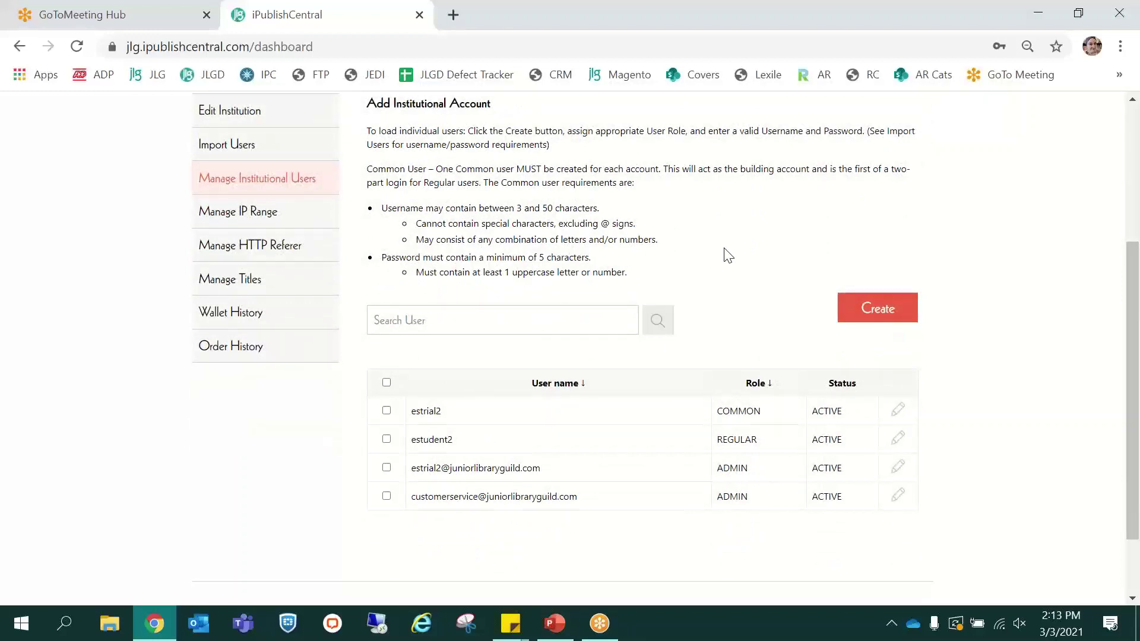
pyautogui.scroll(-2, 728, 255)
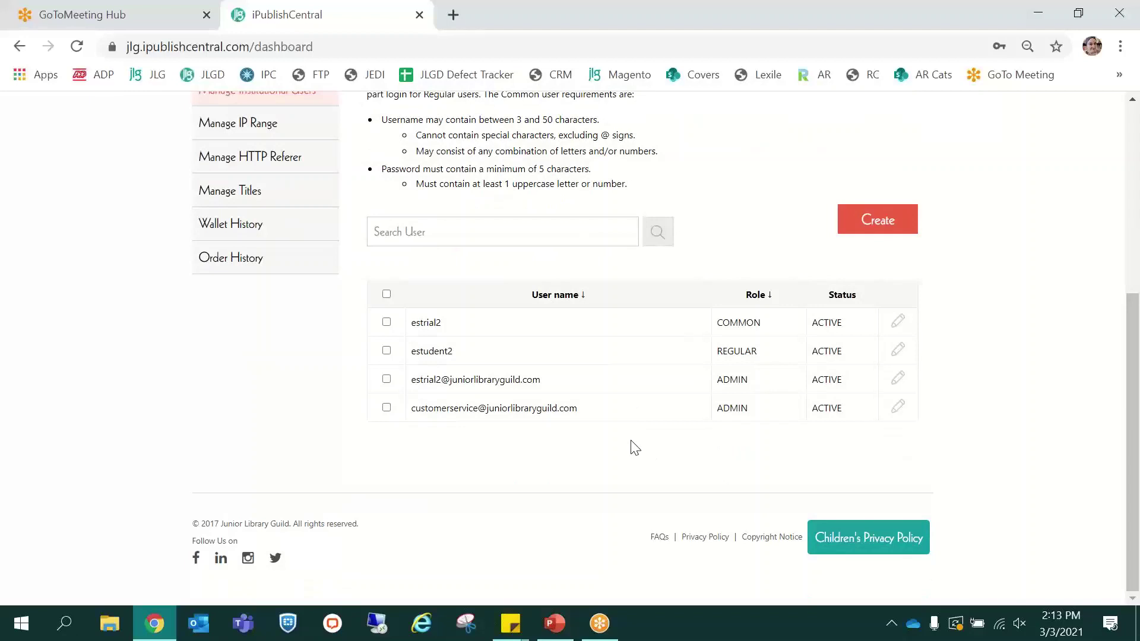
pyautogui.moveTo(846, 324); pyautogui.dragTo(399, 323)
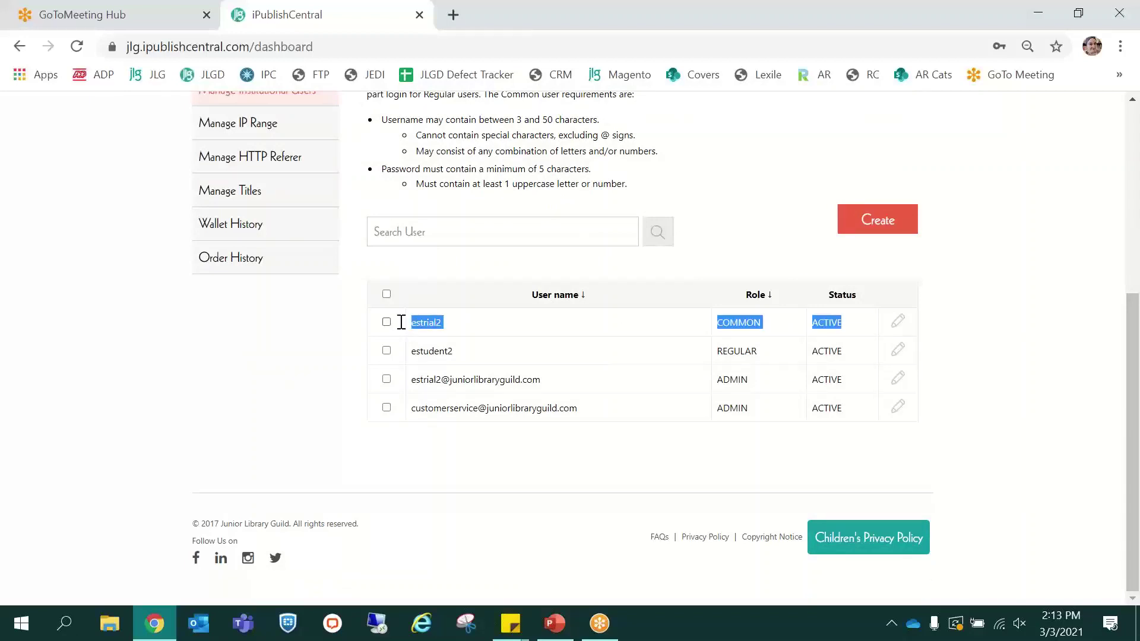
pyautogui.click(803, 218)
pyautogui.scroll(2, 803, 220)
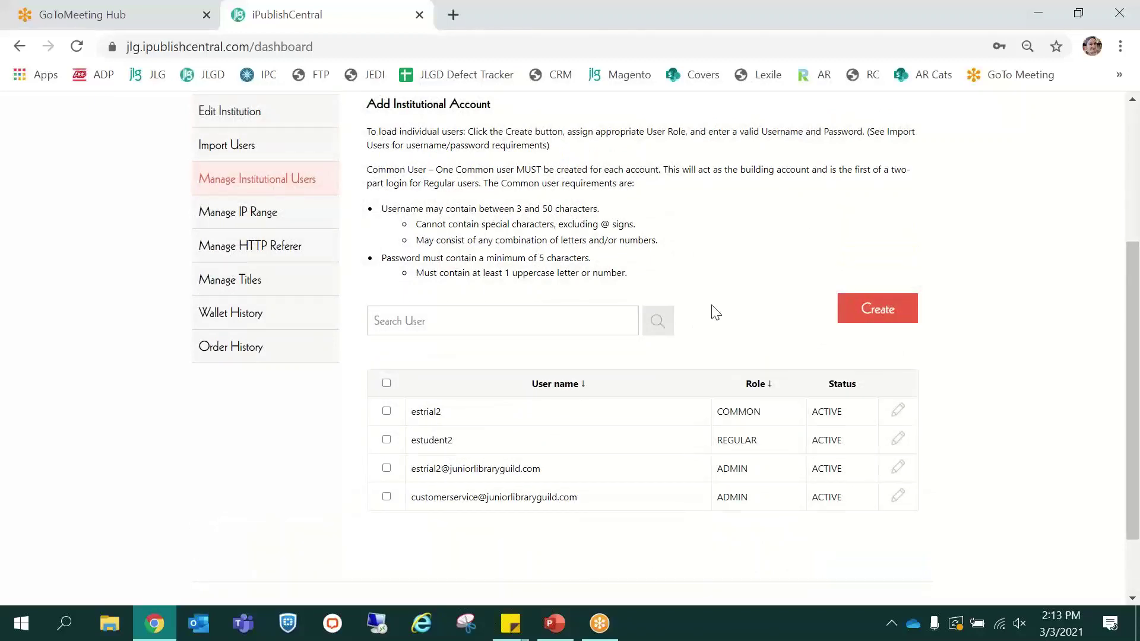
pyautogui.scroll(2, 716, 313)
pyautogui.scroll(-2, 716, 313)
pyautogui.scroll(2, 716, 313)
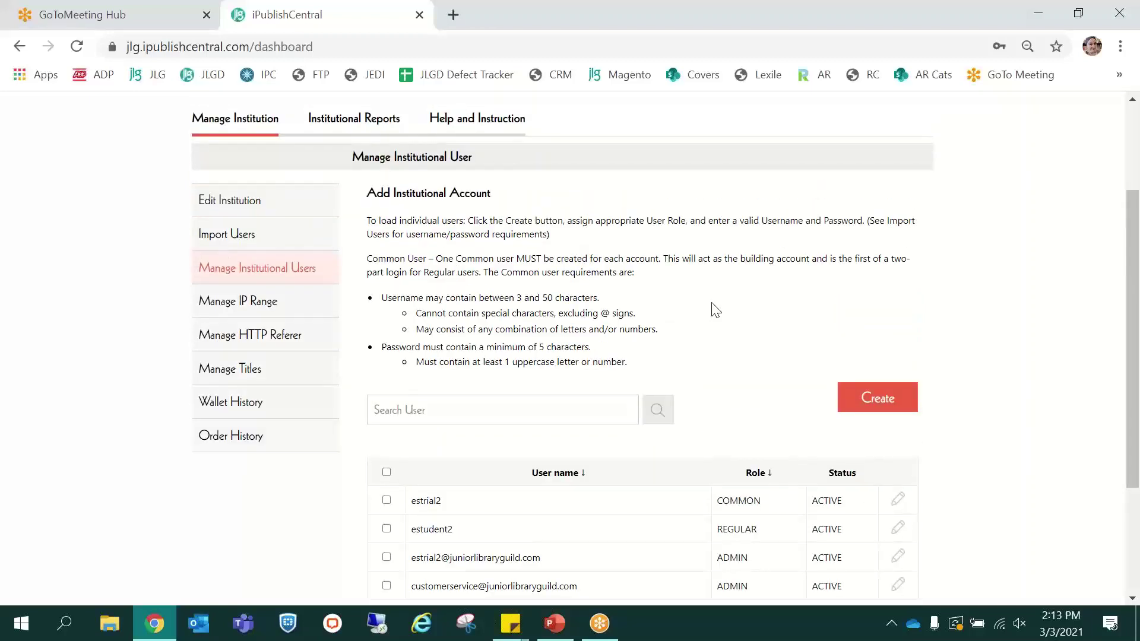
# View the institution's Book Usage Report and Rating Report
pyautogui.click(339, 129)
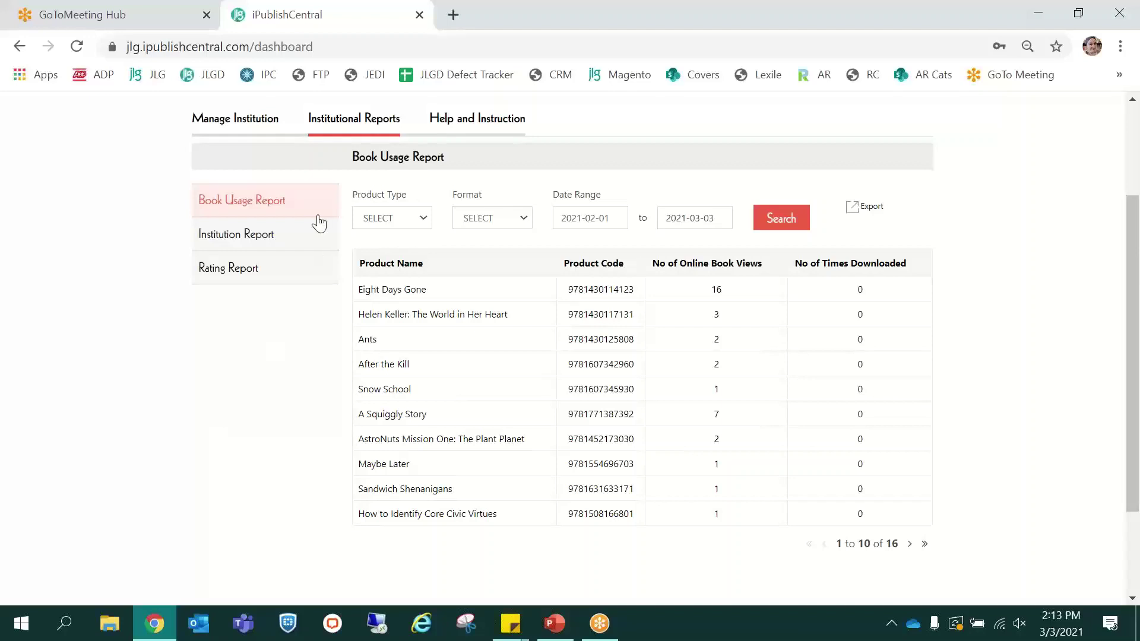
pyautogui.click(275, 265)
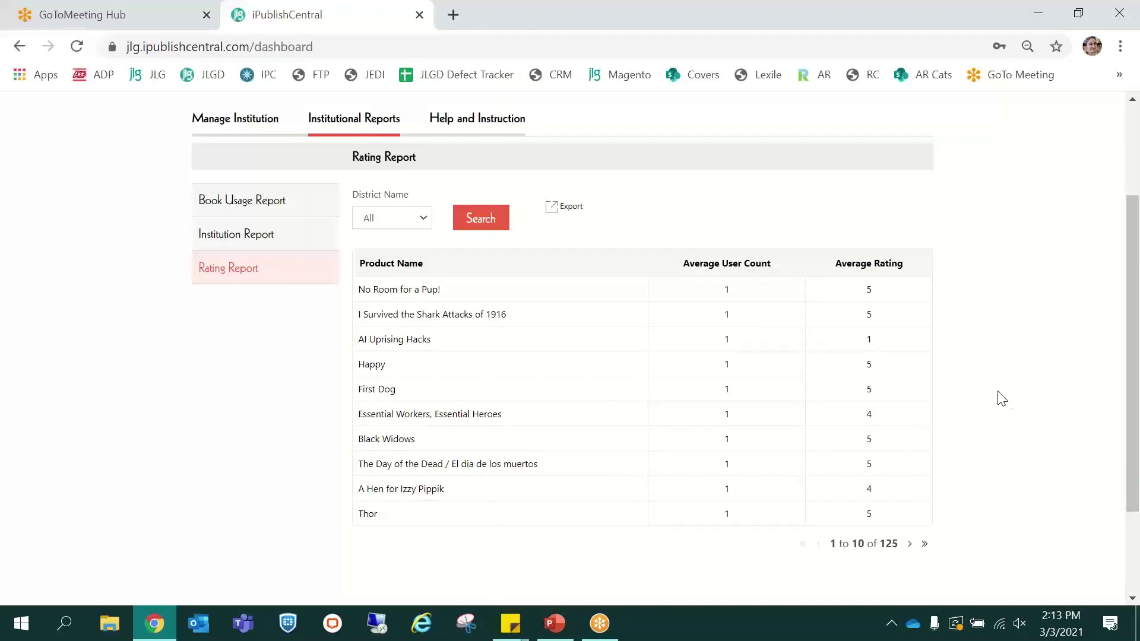
pyautogui.scroll(2, 1004, 399)
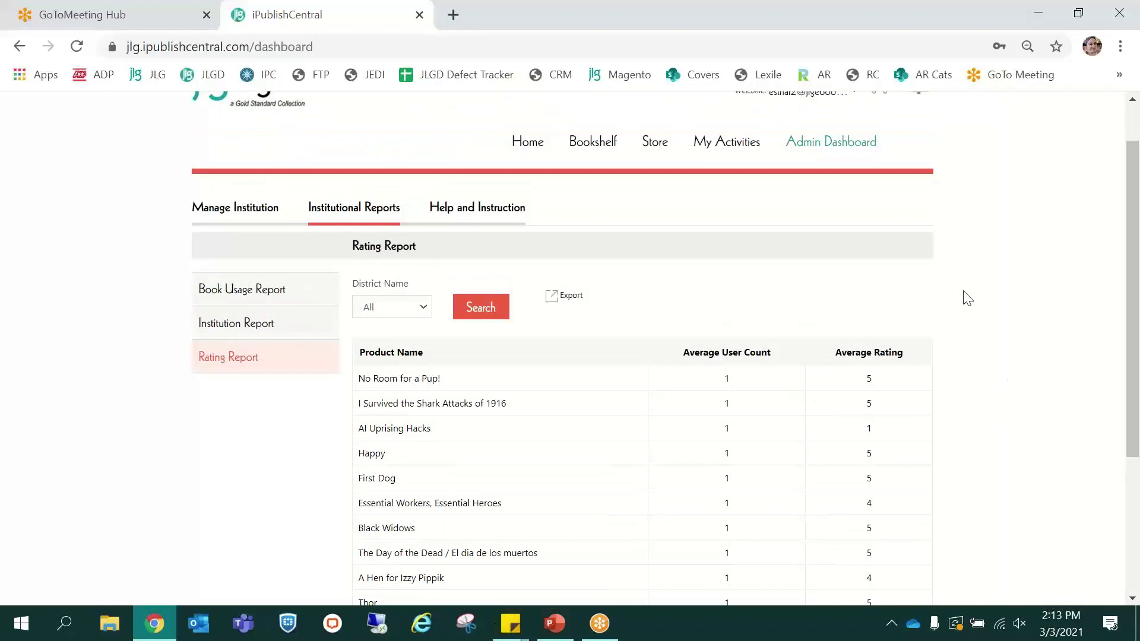
# Open the eBook Store and look through its browse categories down to the Recently Added titles
pyautogui.click(655, 145)
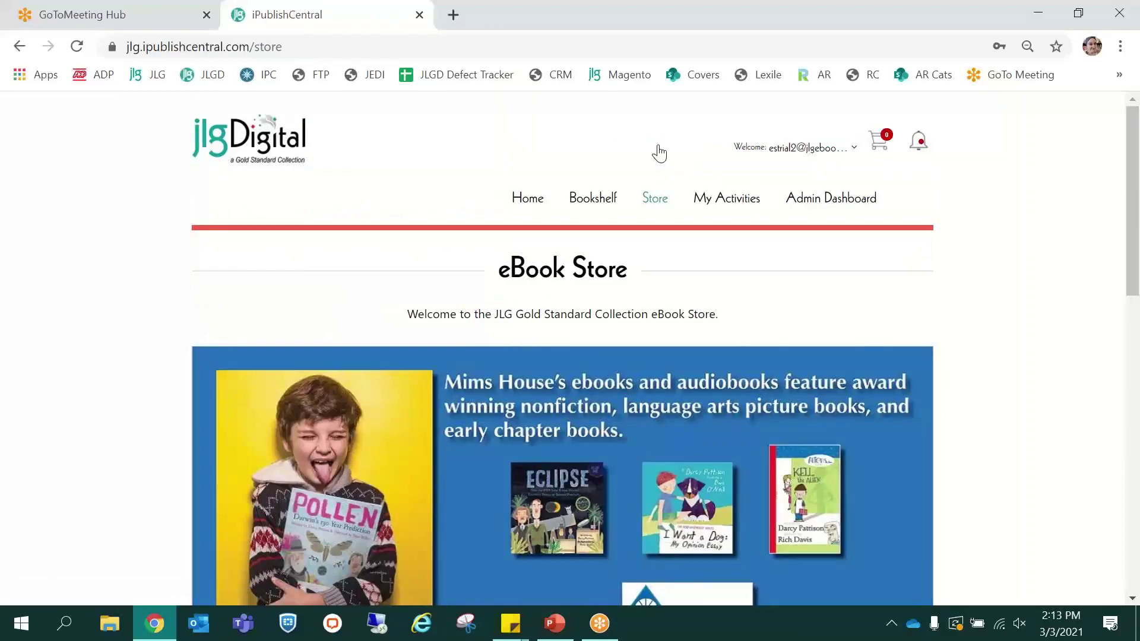
pyautogui.scroll(-7, 651, 184)
pyautogui.scroll(-3, 649, 184)
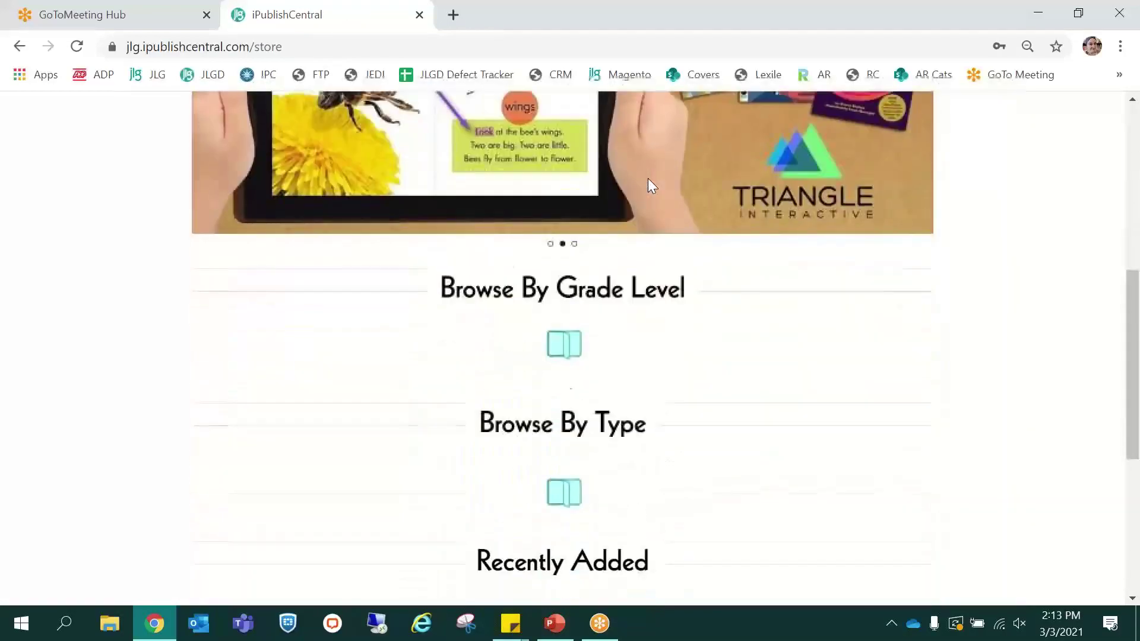
pyautogui.scroll(-3, 545, 393)
pyautogui.scroll(-6, 545, 394)
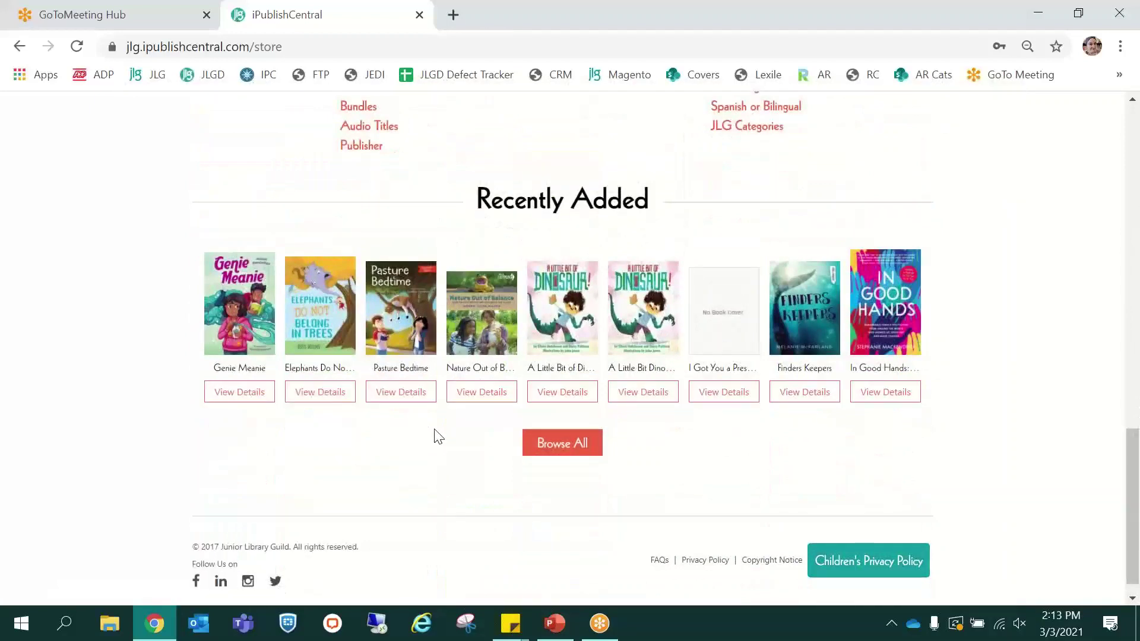
# Browse all titles in the eBook Store and check the search options beside the search field
pyautogui.click(530, 450)
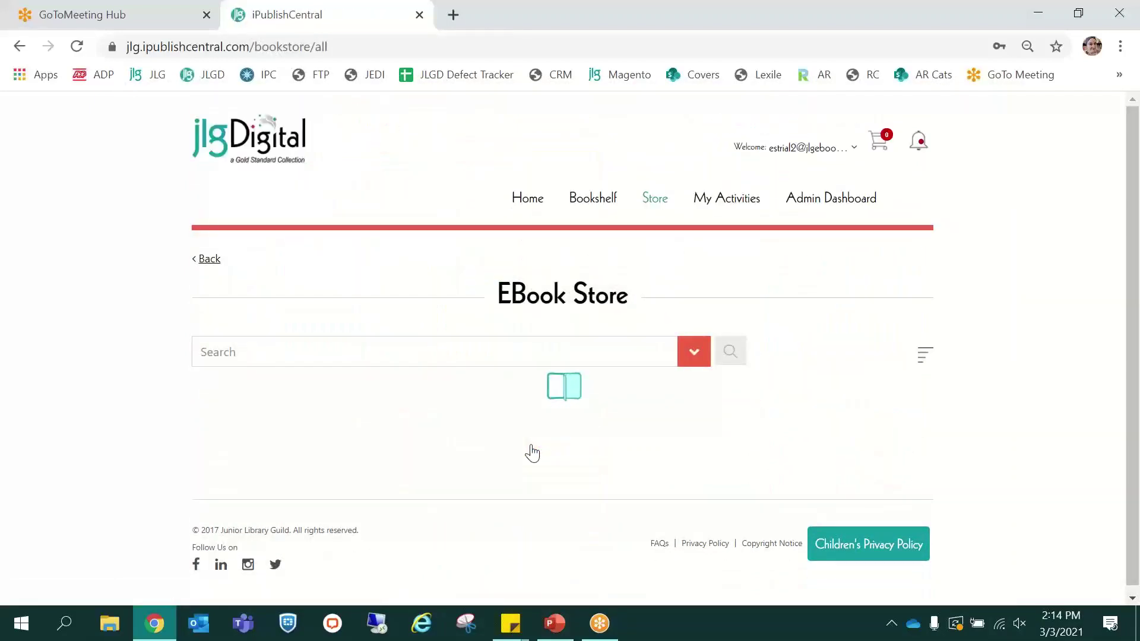
pyautogui.scroll(-9, 938, 390)
pyautogui.scroll(-14, 936, 394)
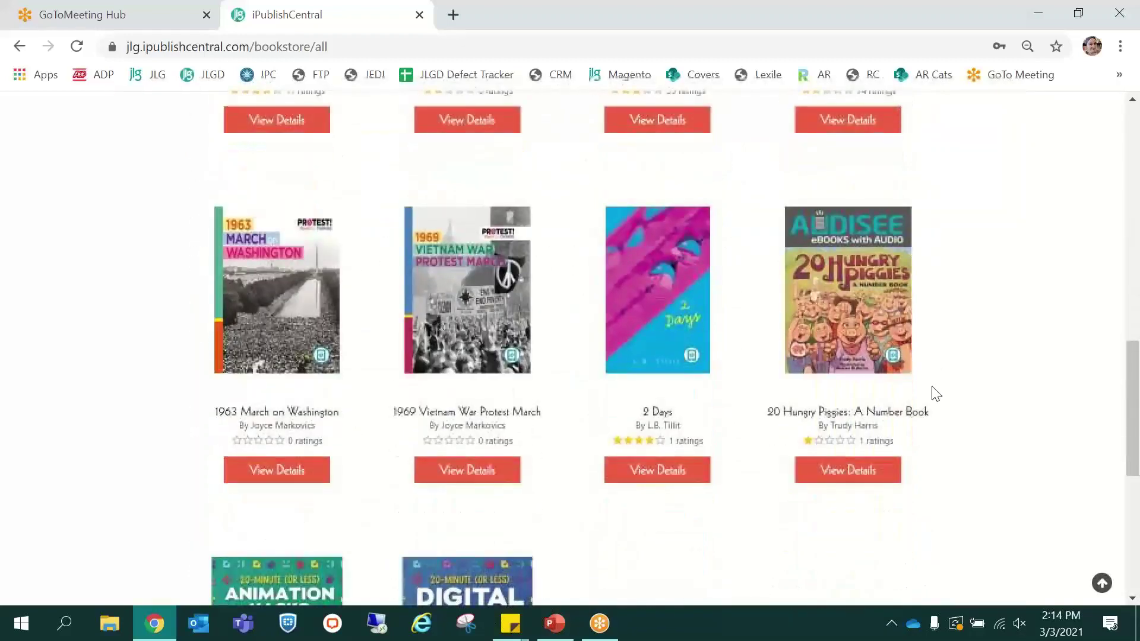
pyautogui.scroll(20, 936, 394)
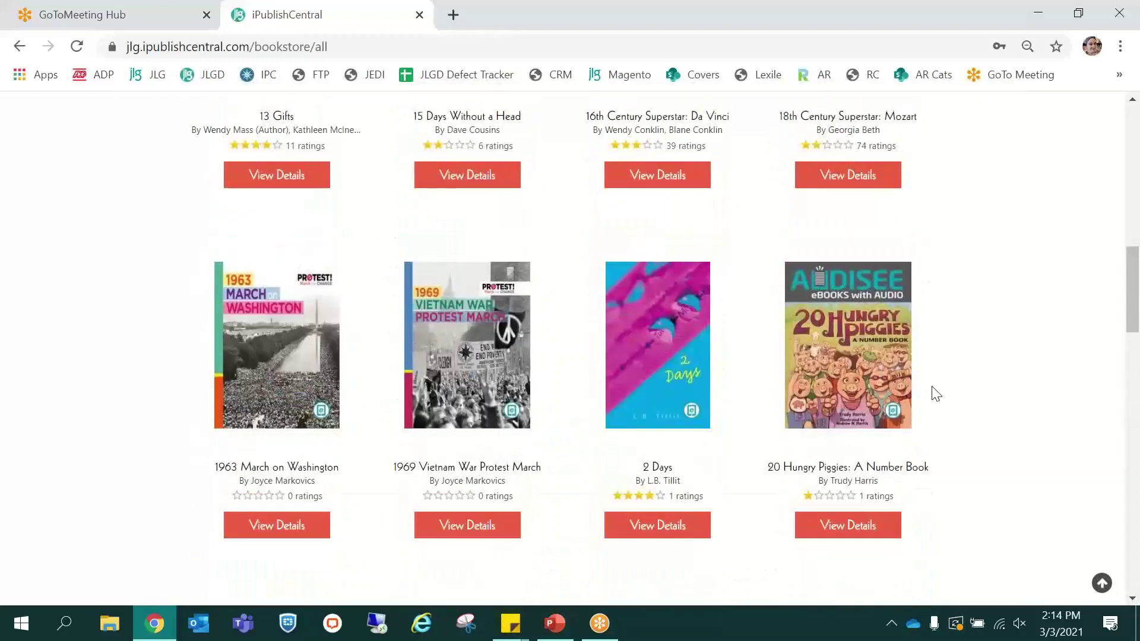
pyautogui.scroll(-1, 936, 394)
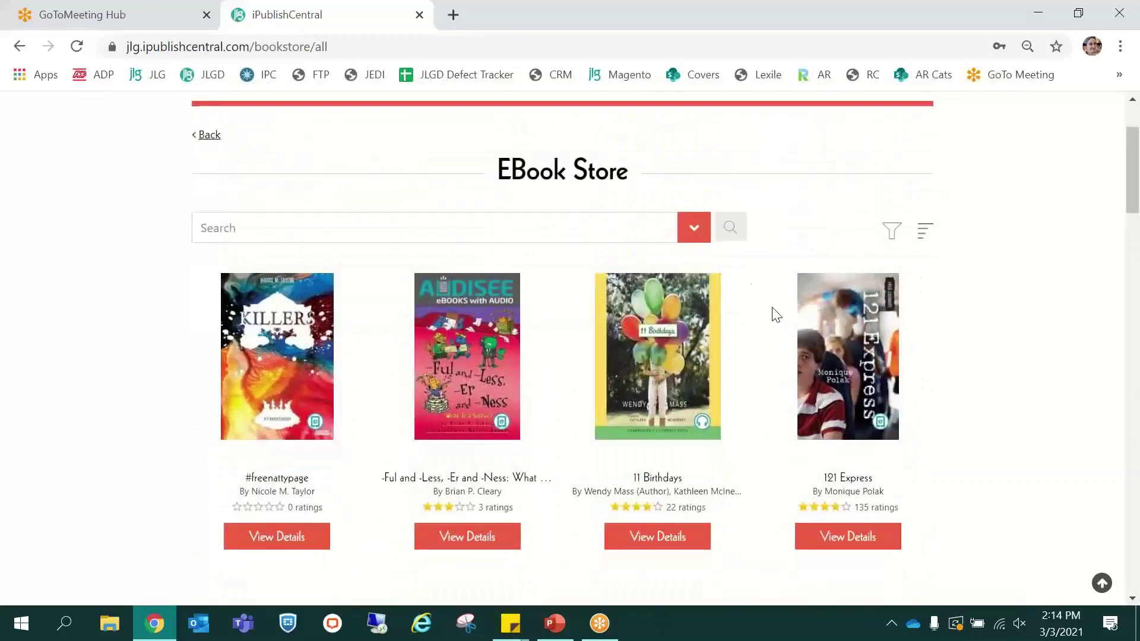
pyautogui.click(695, 231)
pyautogui.click(695, 232)
# Open the details of "-Ful and -Less, -Er and -Ness: What is a Suffix?" and examine its purchase and subscription plans
pyautogui.click(504, 343)
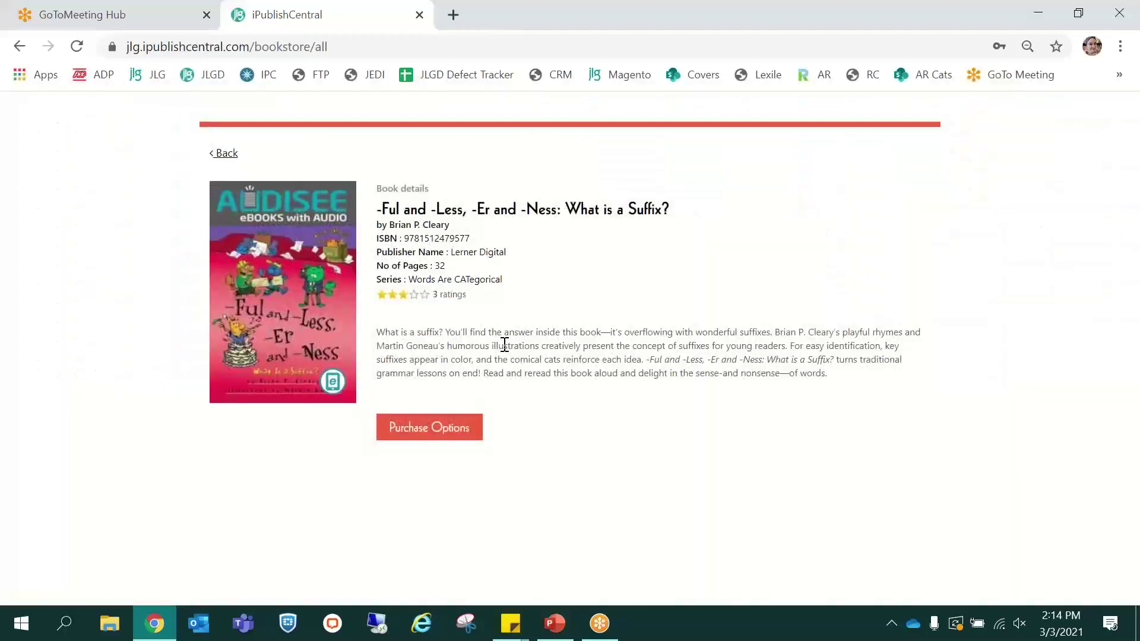
pyautogui.click(454, 429)
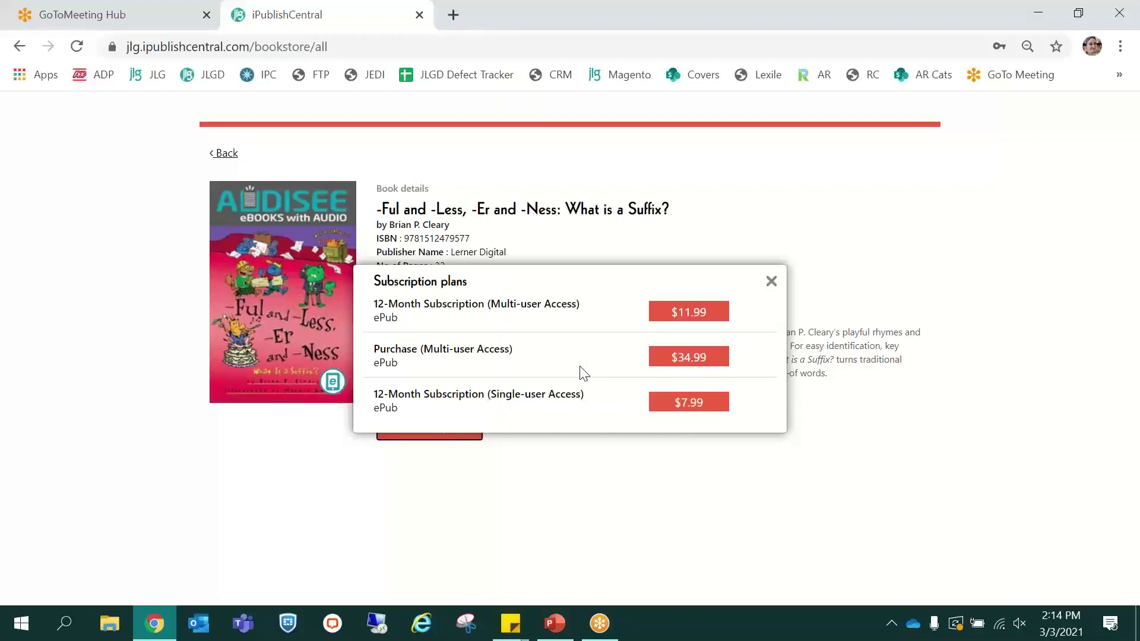
pyautogui.doubleClick(400, 347)
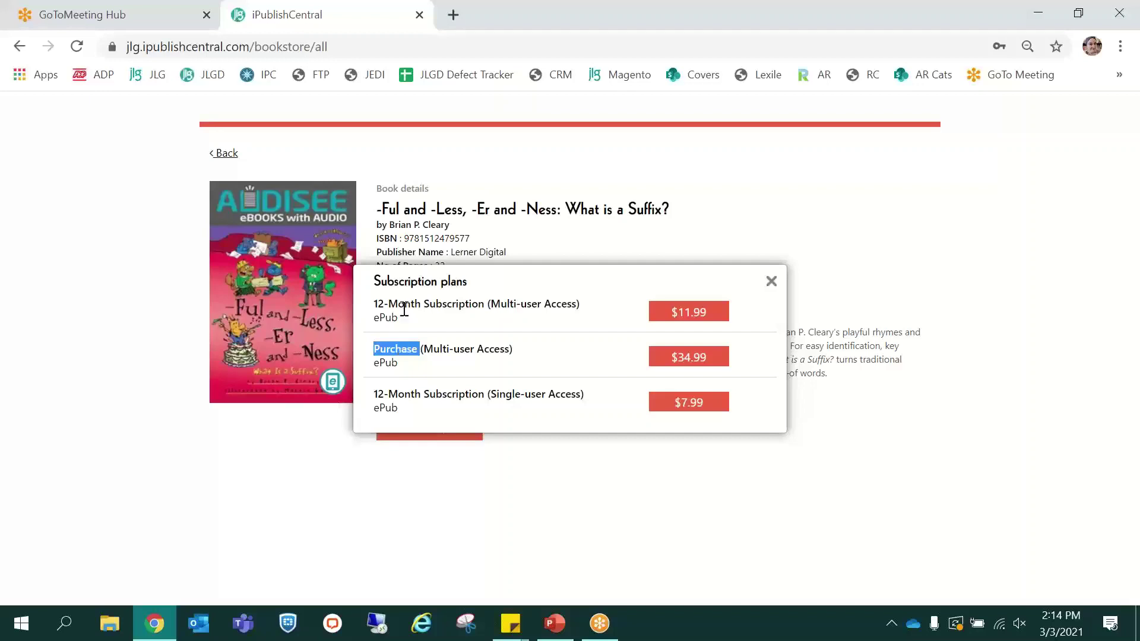
pyautogui.moveTo(379, 305); pyautogui.dragTo(484, 305)
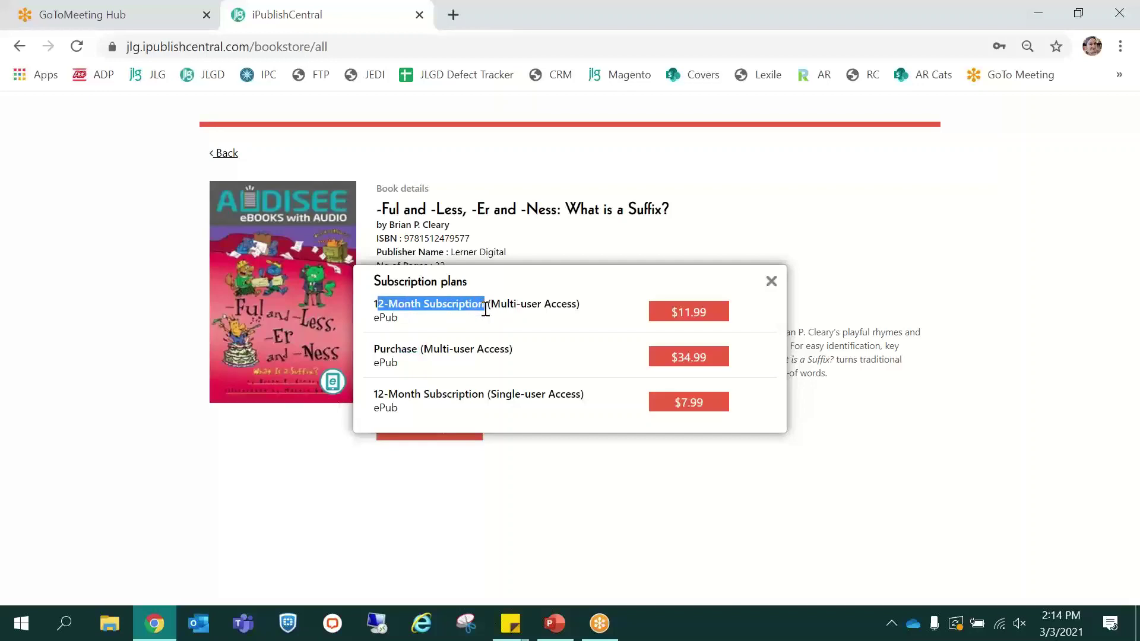
pyautogui.click(472, 324)
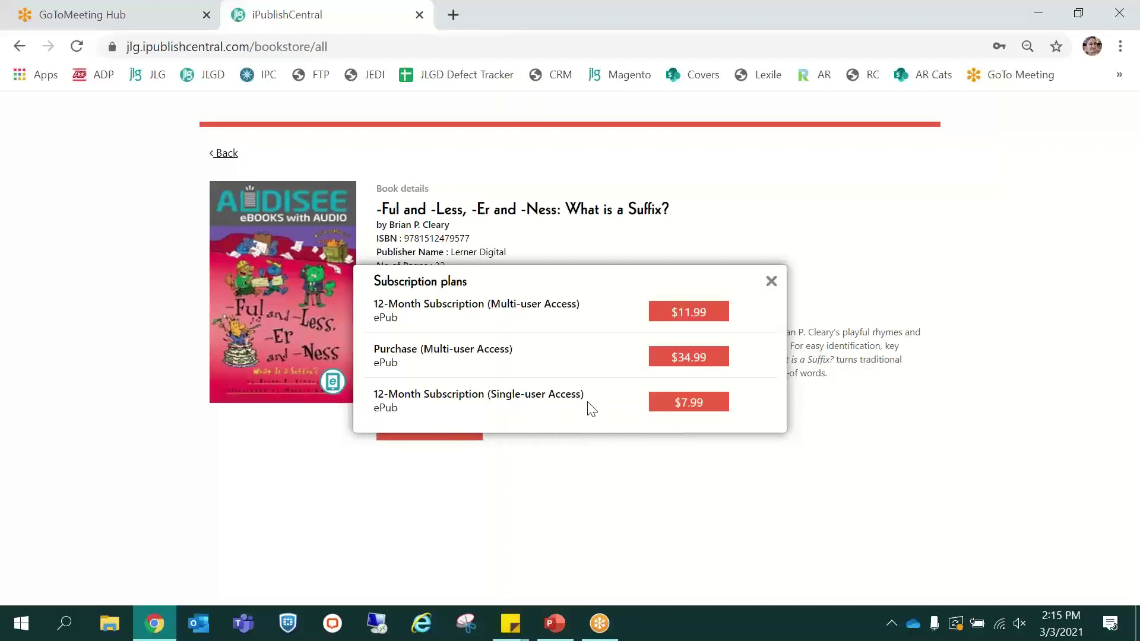
# Close the book's subscription plans and details, and return to the Stream titles on the Bookshelf
pyautogui.click(772, 282)
pyautogui.click(226, 154)
pyautogui.scroll(2, 619, 376)
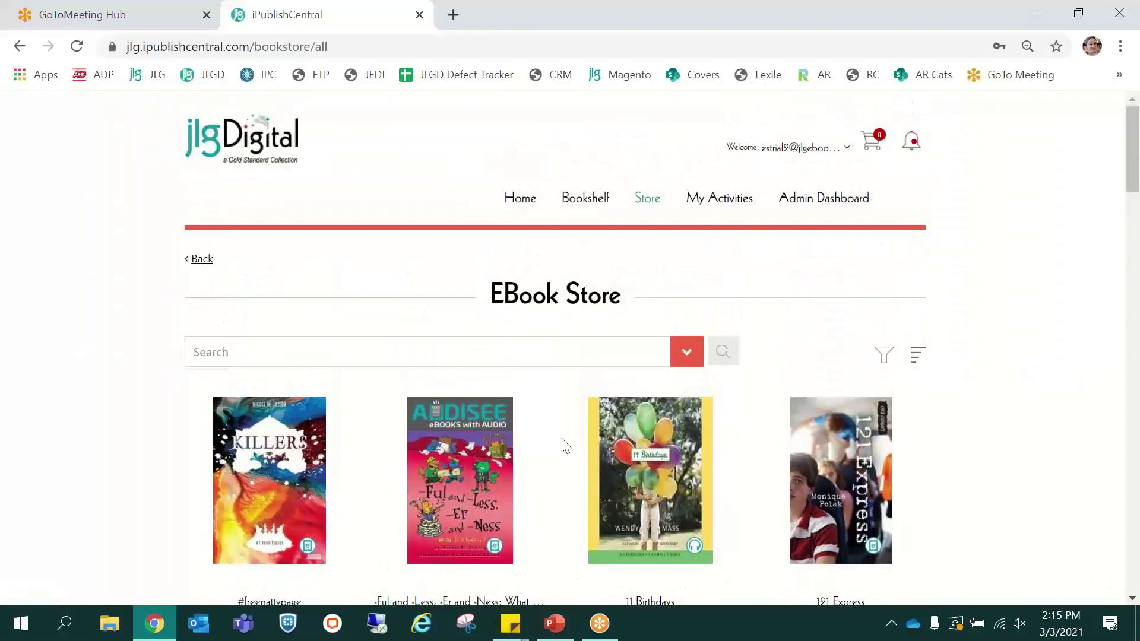
pyautogui.click(601, 195)
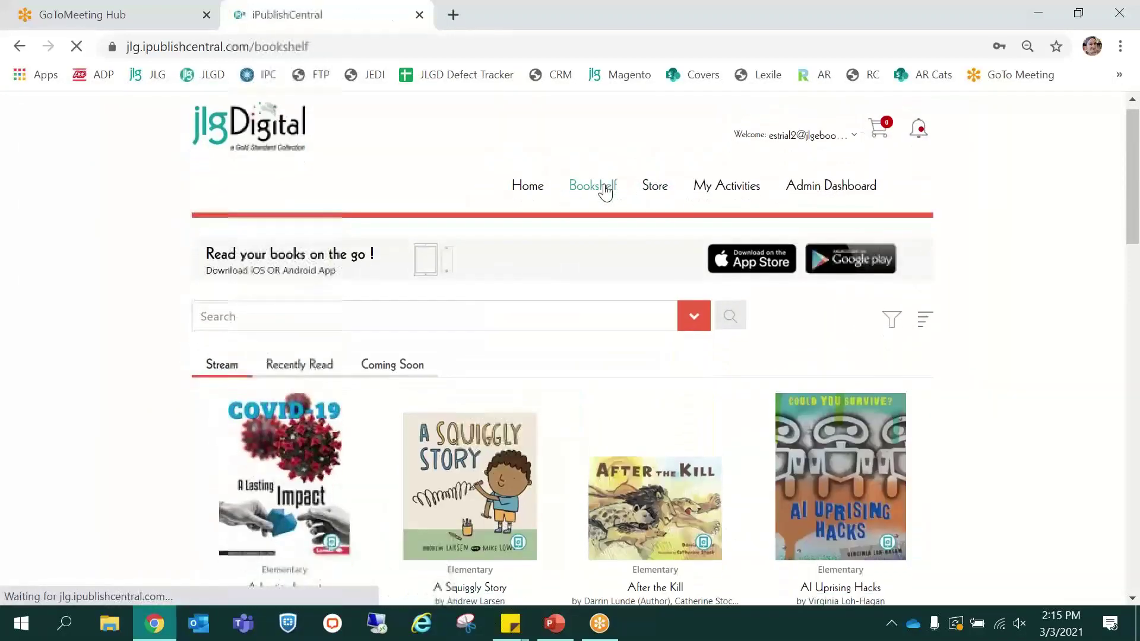
pyautogui.scroll(-3, 606, 190)
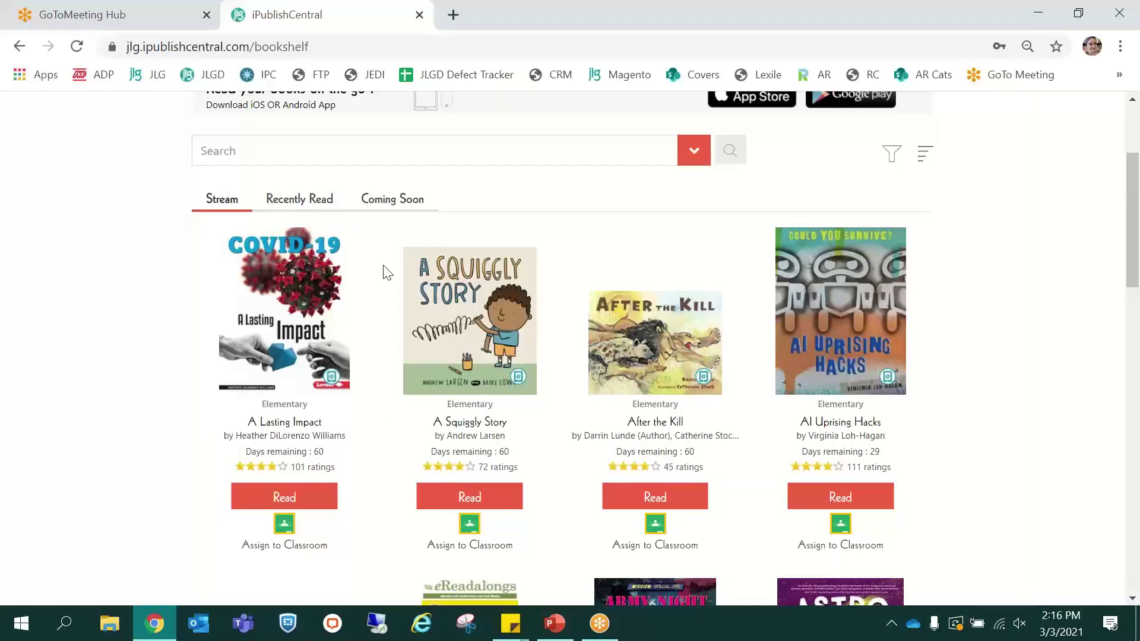
# Switch to PowerPoint, start the slide show from "Buy with Confidence" and advance to the "JLG Digital is Also Cost Effective" slide
pyautogui.click(556, 630)
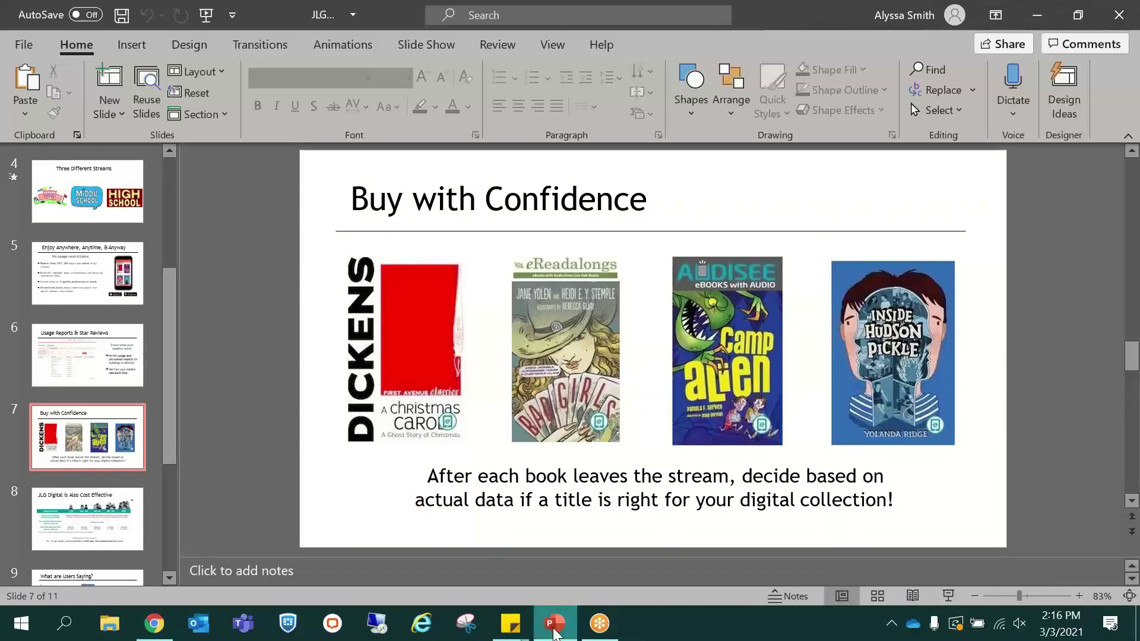
pyautogui.click(950, 598)
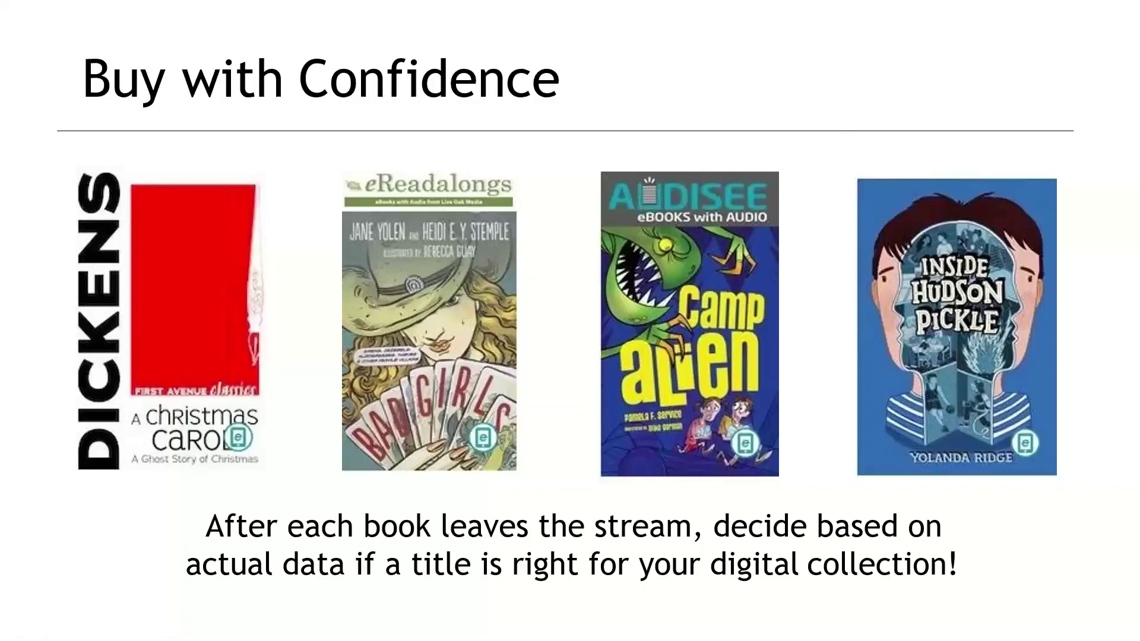
pyautogui.press('Right')
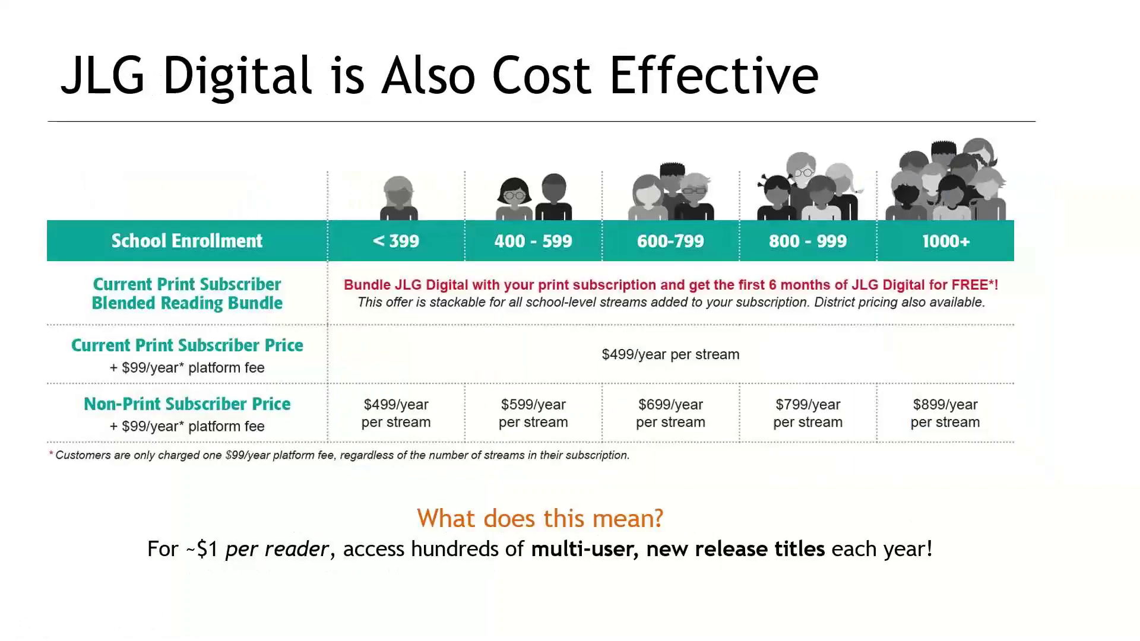